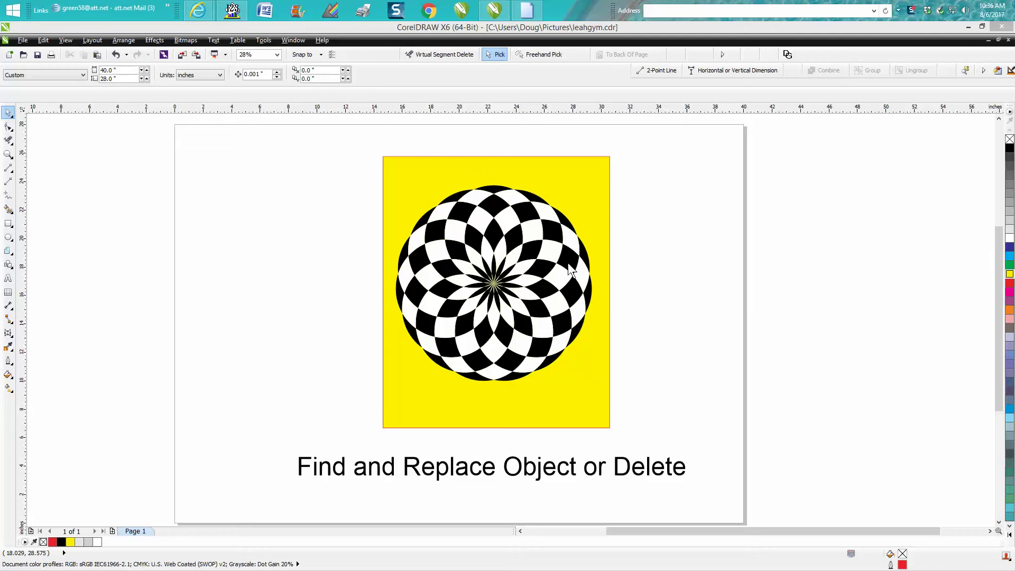
- Drag one checker piece out of the circle as a test, then undo the move
left_click(528, 267)
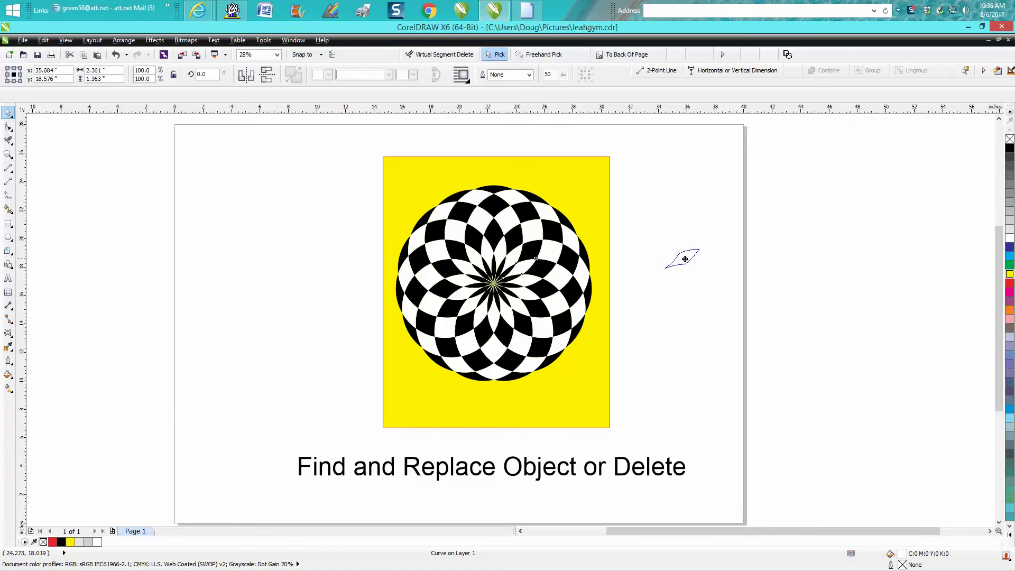
left_click_drag(537, 270, 701, 261)
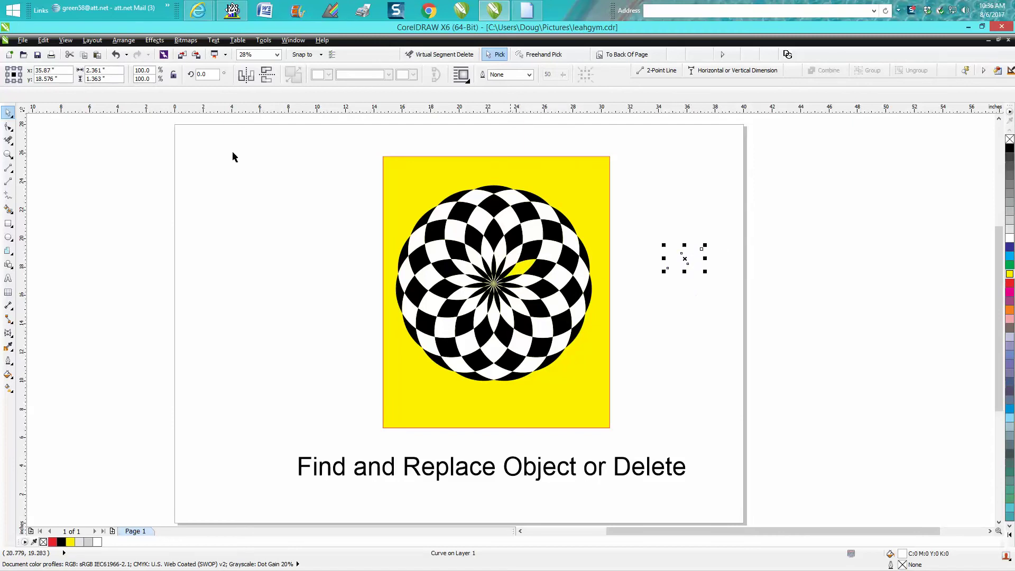
left_click(120, 54)
- Delete that piece, restore it with undo, and open the Find Wizard
key("Delete")
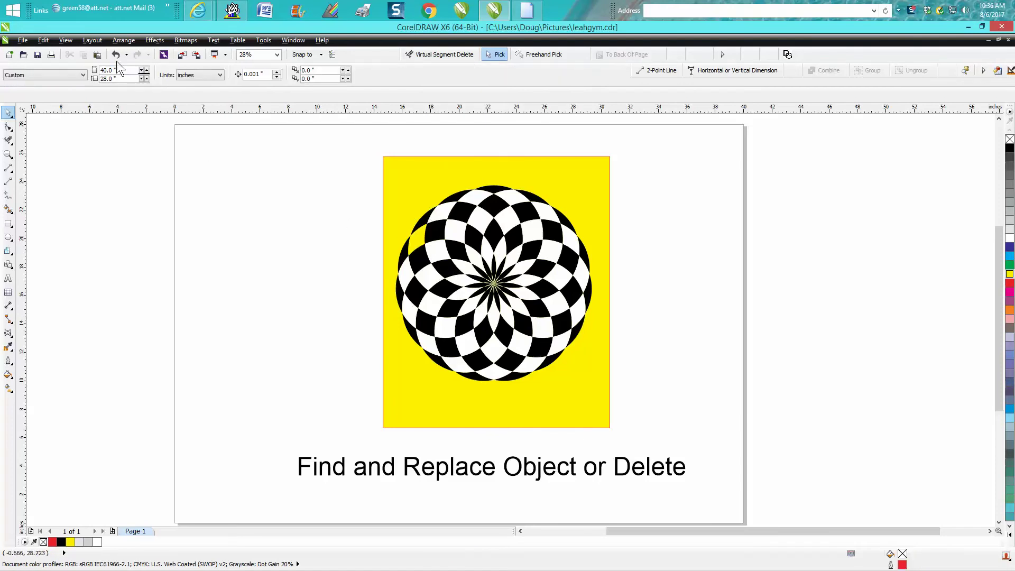
left_click(117, 55)
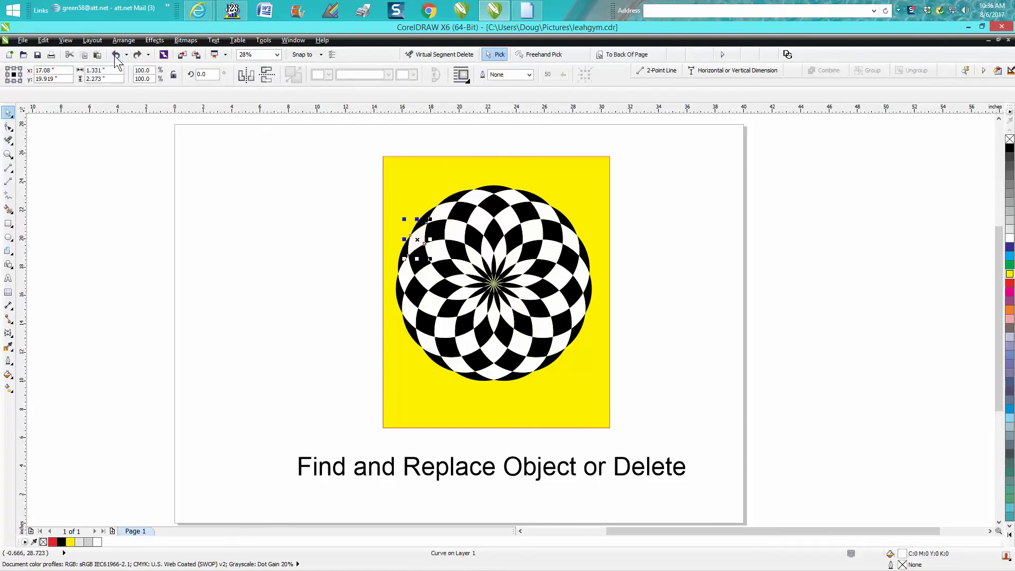
left_click(66, 40)
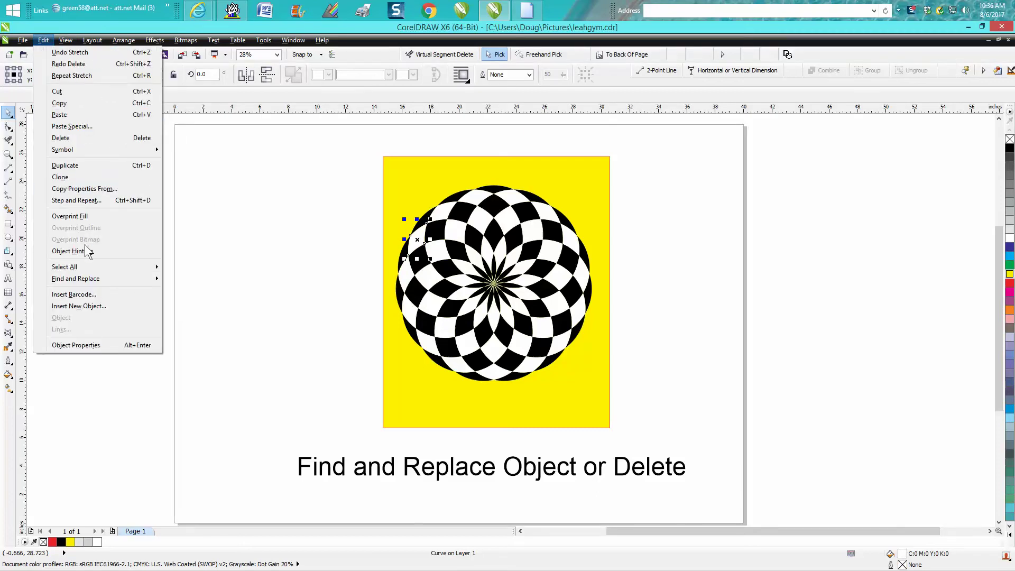
mouse_move(76, 279)
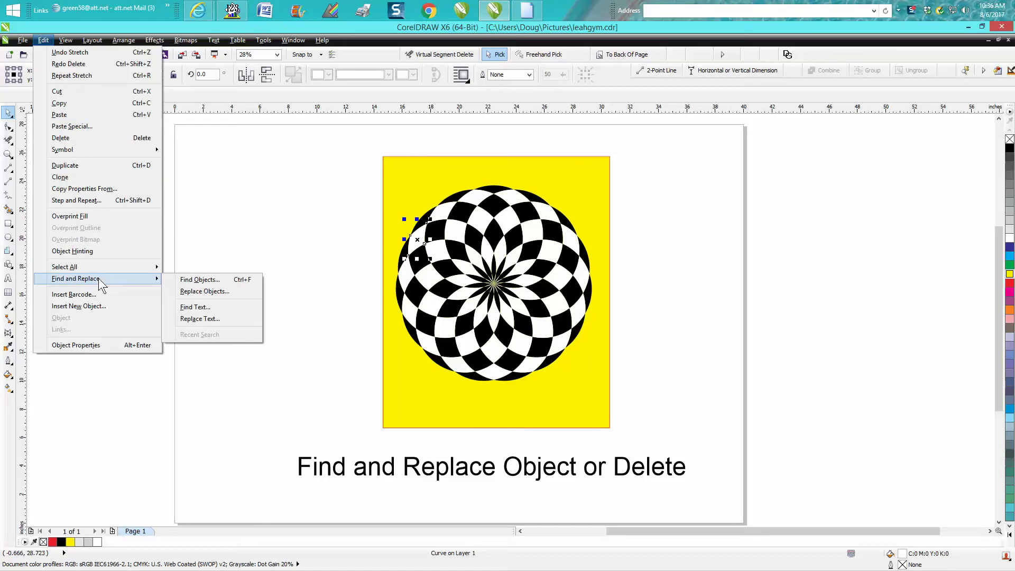
left_click(191, 284)
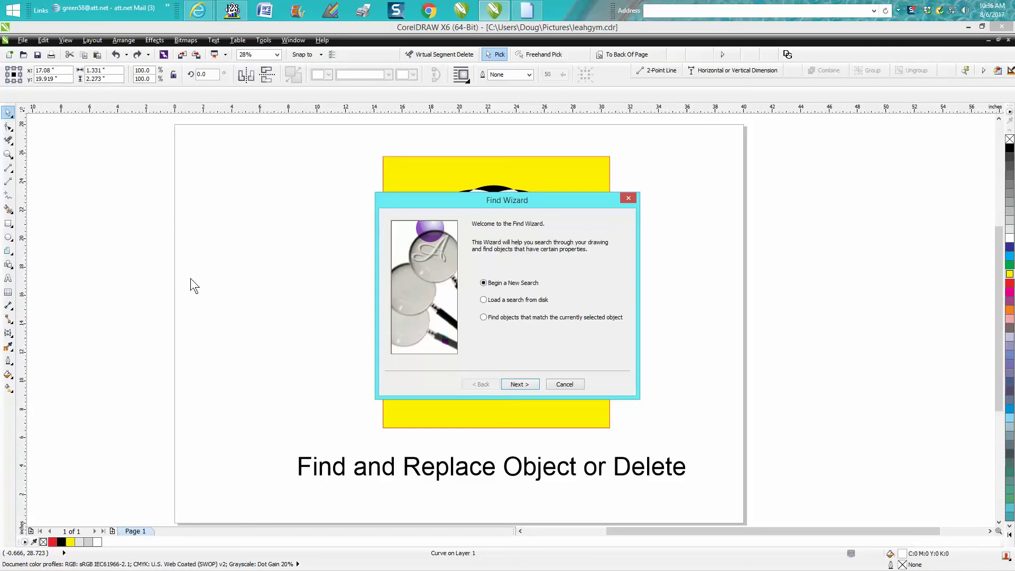
- Define a new search for objects with a uniform white (C0 M0 Y0 K0) fill
left_click(523, 386)
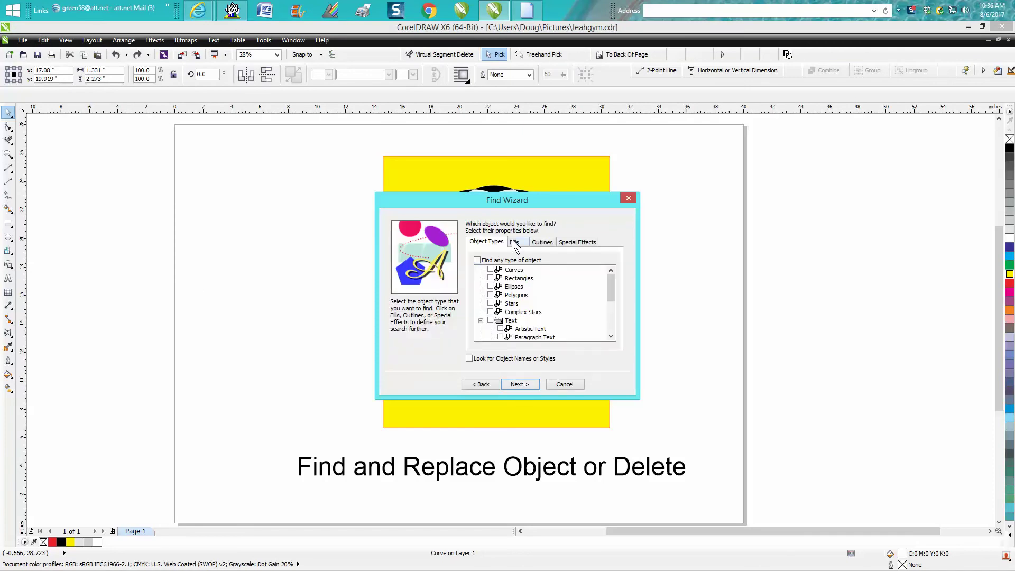
left_click(514, 242)
left_click(491, 279)
left_click(514, 383)
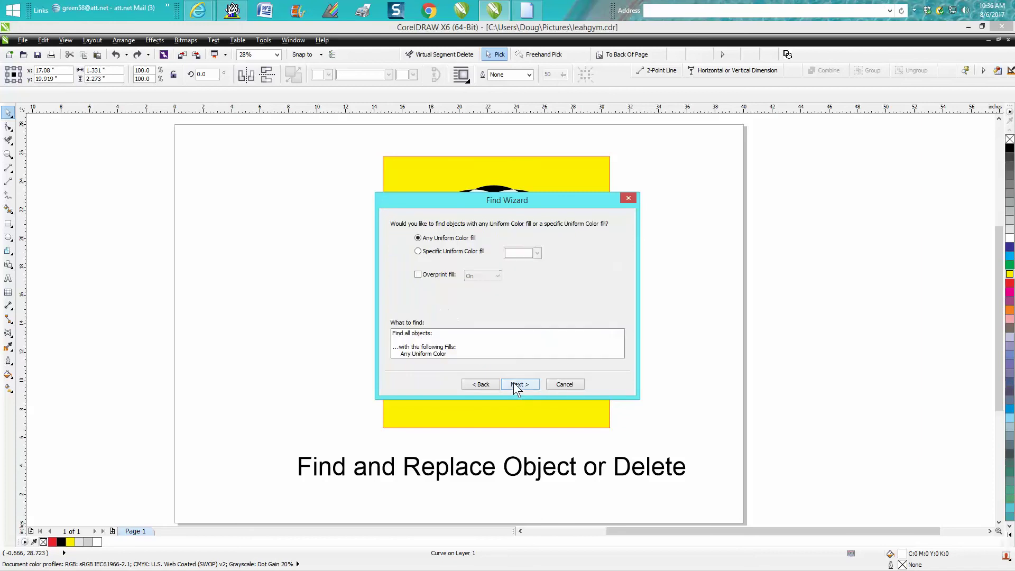
left_click(418, 251)
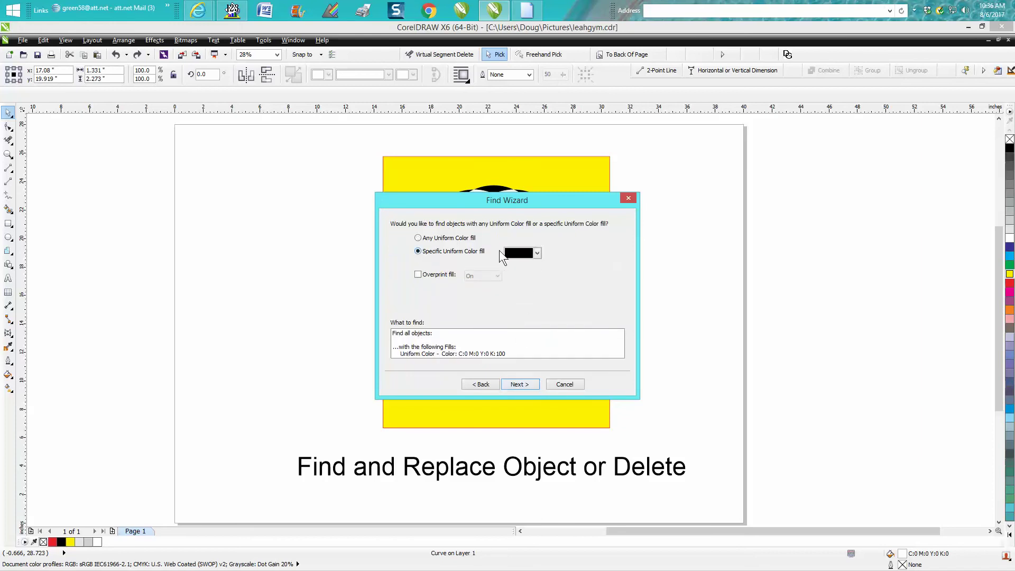
left_click(537, 252)
left_click(542, 274)
left_click(524, 386)
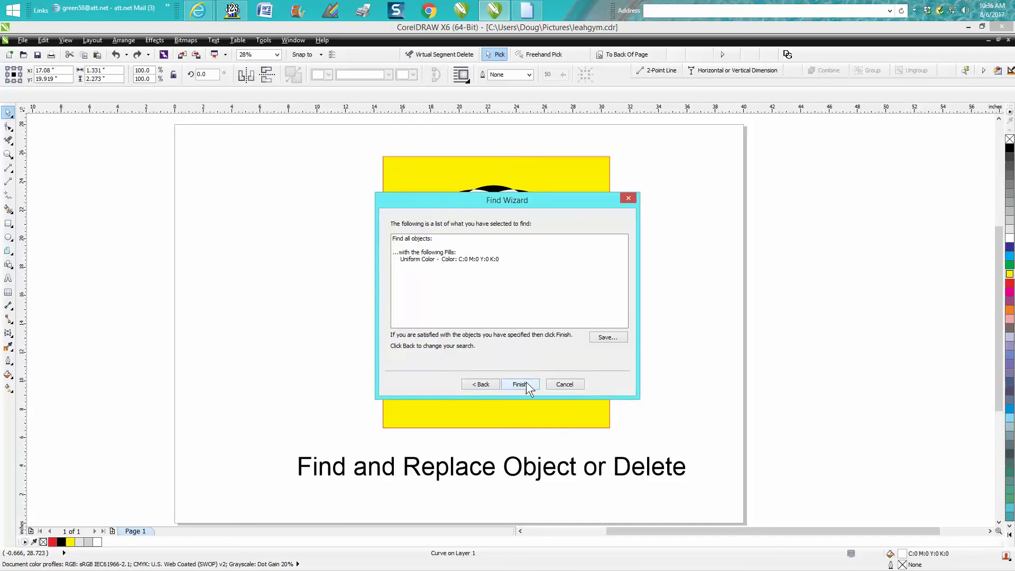
left_click(526, 384)
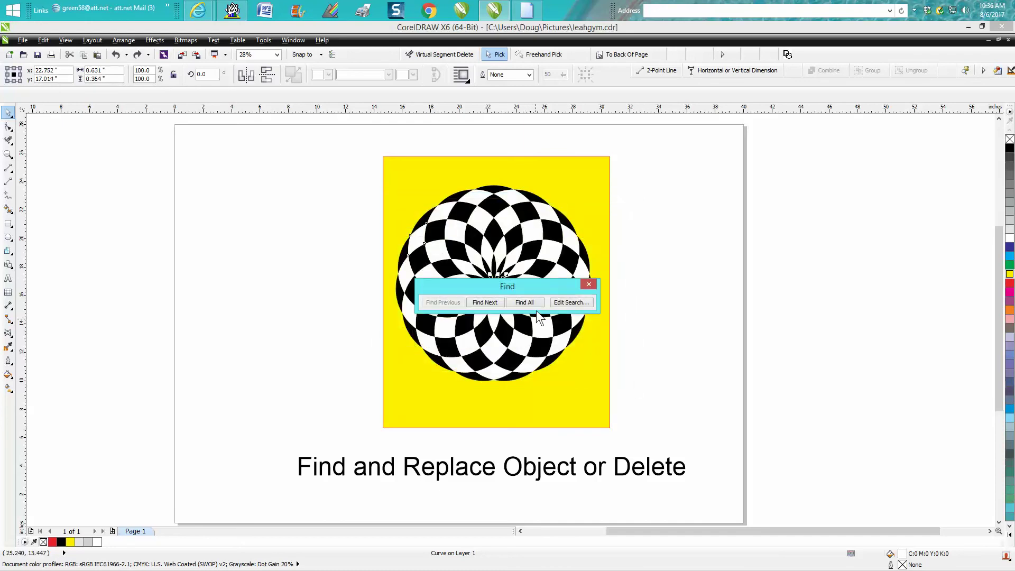
- Find all white-filled objects and move the Find toolbar aside, undoing a stray move
left_click(532, 304)
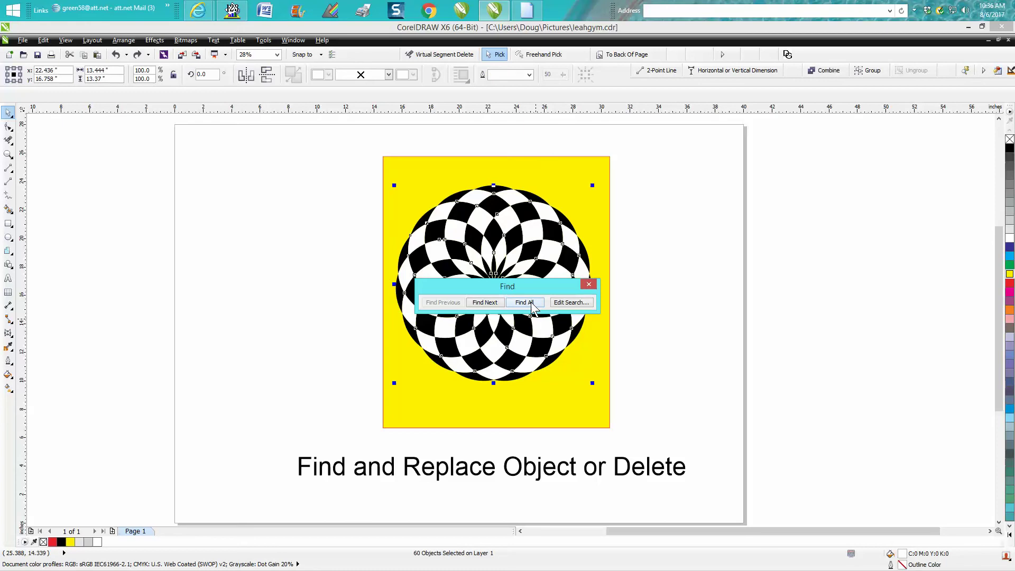
left_click_drag(534, 287, 763, 274)
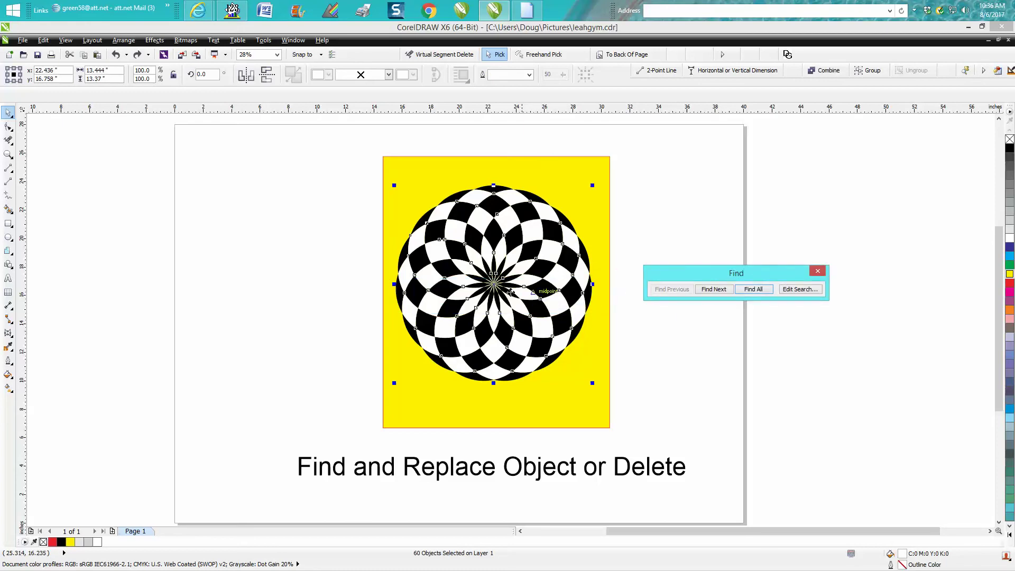
left_click_drag(504, 292, 228, 297)
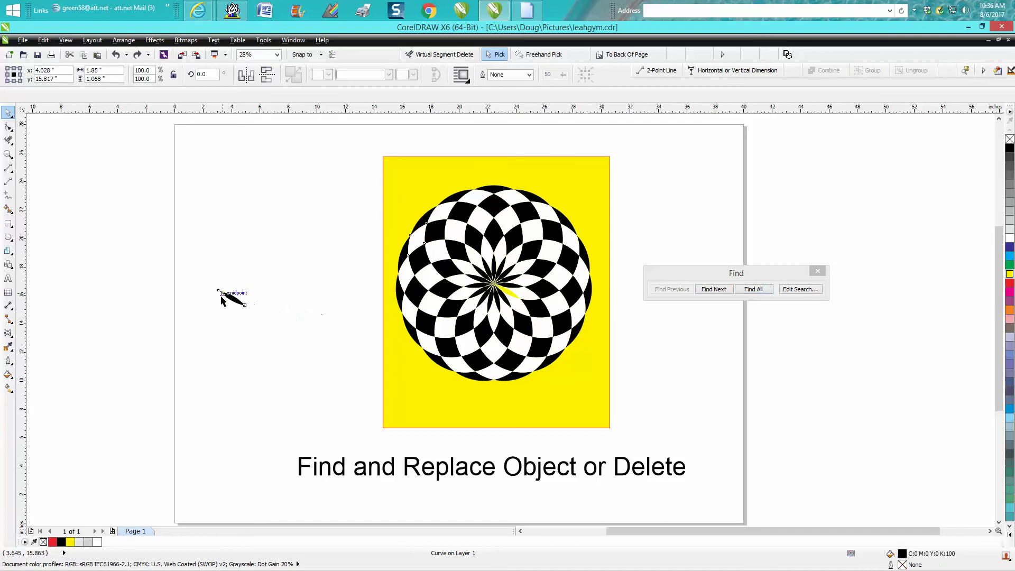
left_click(117, 54)
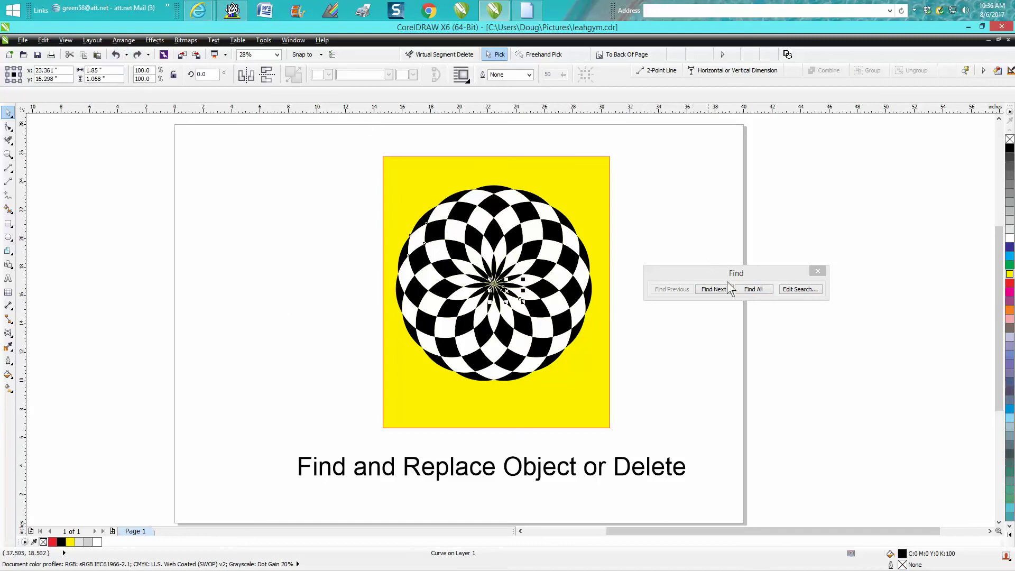
- Move the reselected white pieces and the yellow rectangle to the left of the circle
left_click(752, 289)
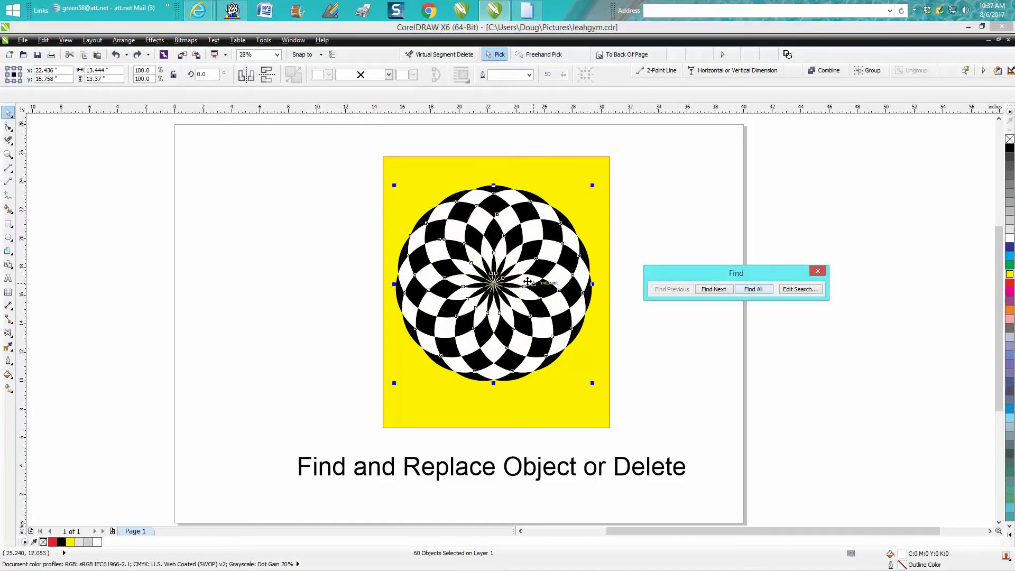
left_click_drag(505, 285, 248, 272)
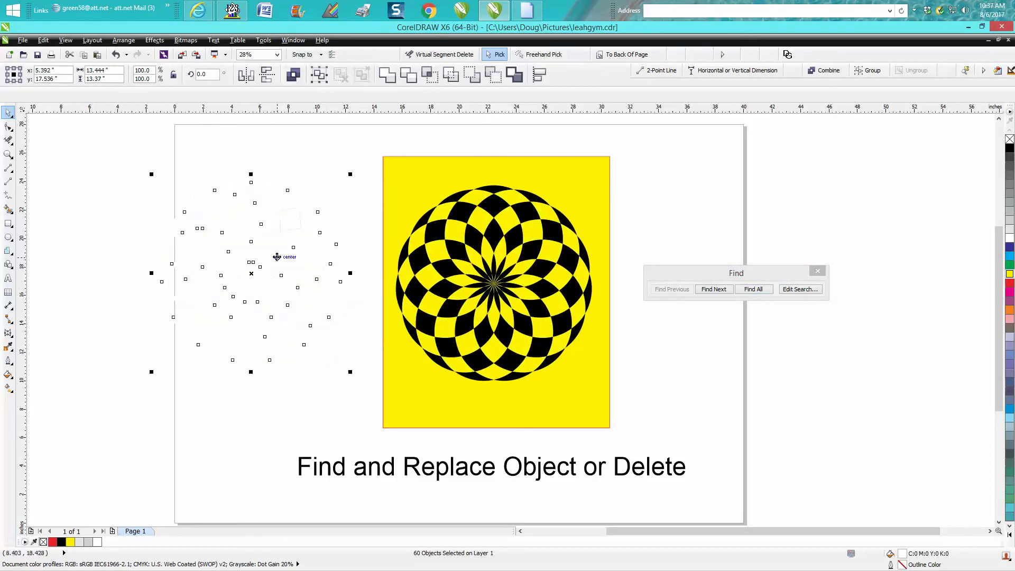
mouse_move(410, 200)
left_mouse_down()
mouse_move(347, 214)
mouse_move(160, 187)
left_mouse_up()
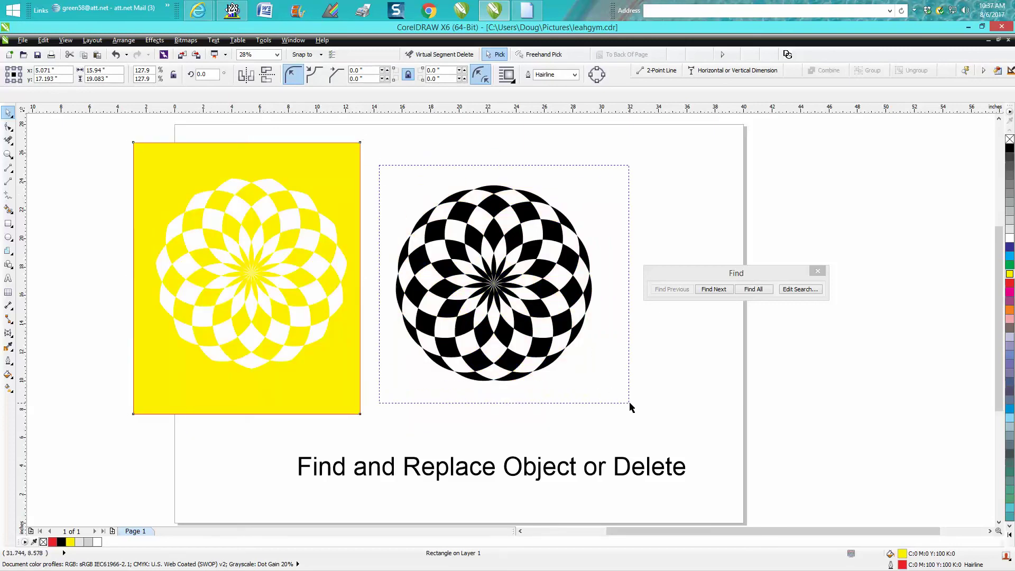
- Place the yellow rectangle under the black pattern, delete the white pieces, and nudge the rectangle left
left_click_drag(598, 389, 632, 413)
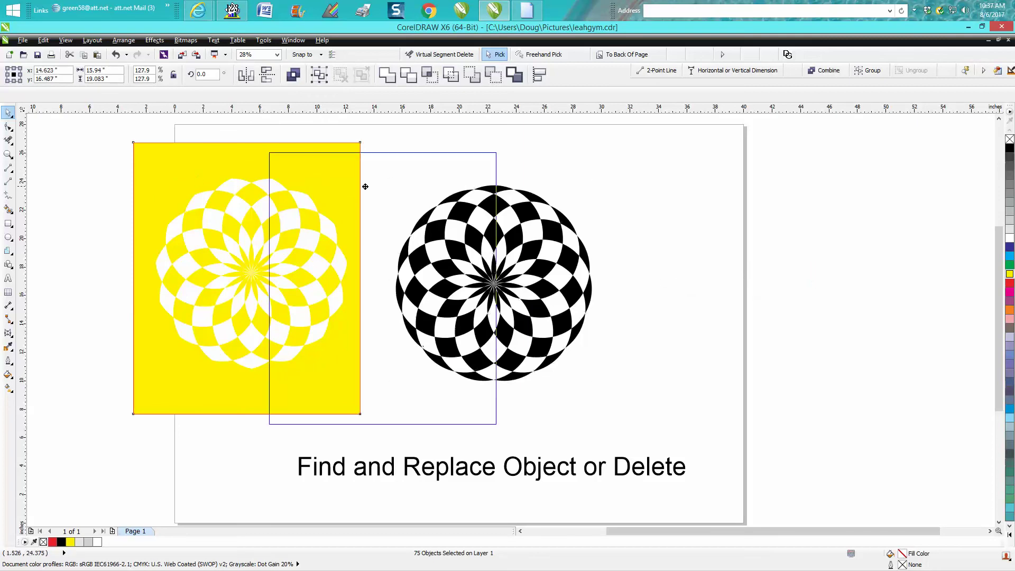
left_click_drag(185, 183, 454, 196)
left_click_drag(122, 163, 381, 416)
key("Delete")
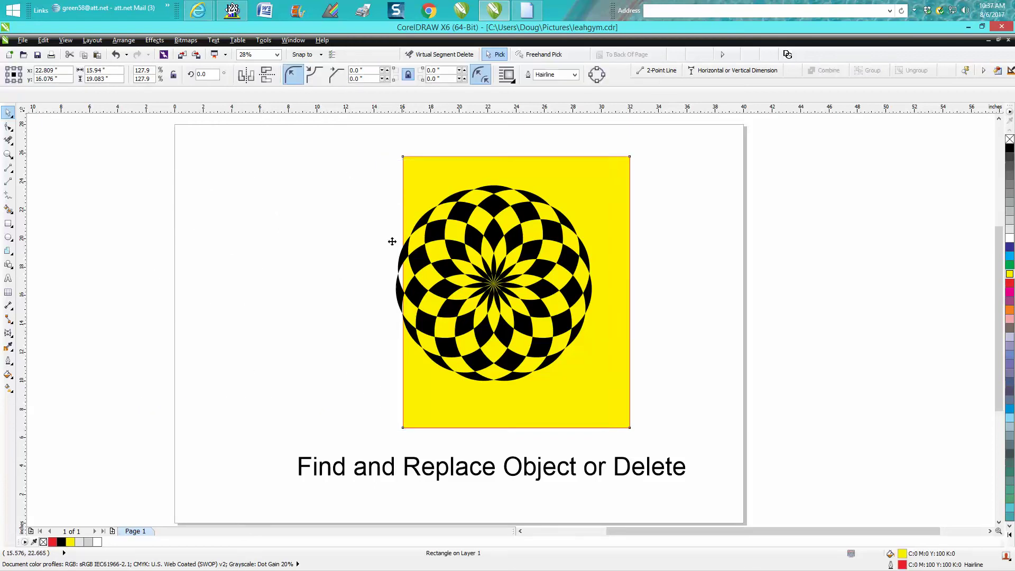
left_click_drag(409, 212, 391, 215)
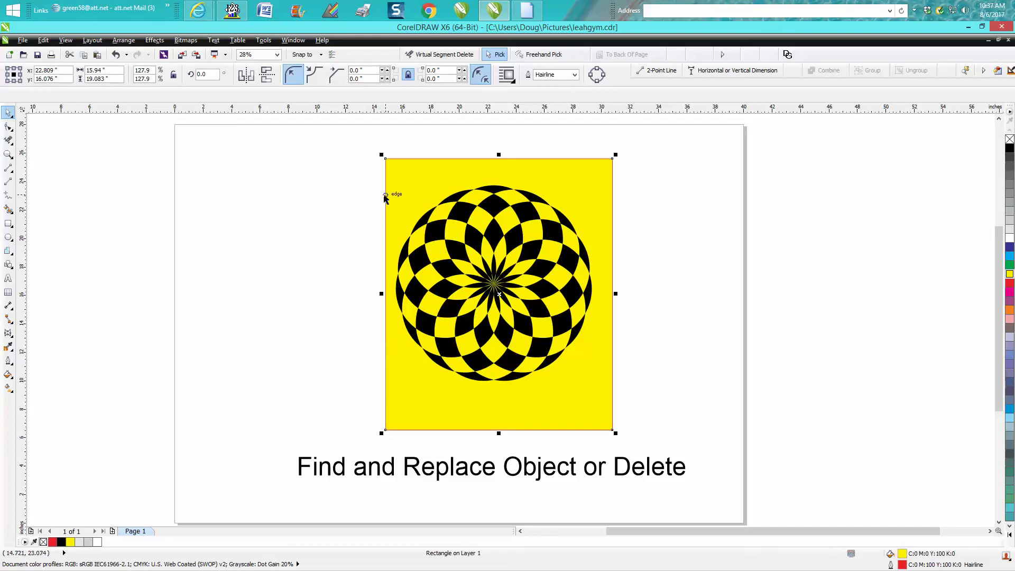
- Stretch the yellow rectangle leftward twice, recentring it behind the circle in between
left_click_drag(381, 294, 335, 294)
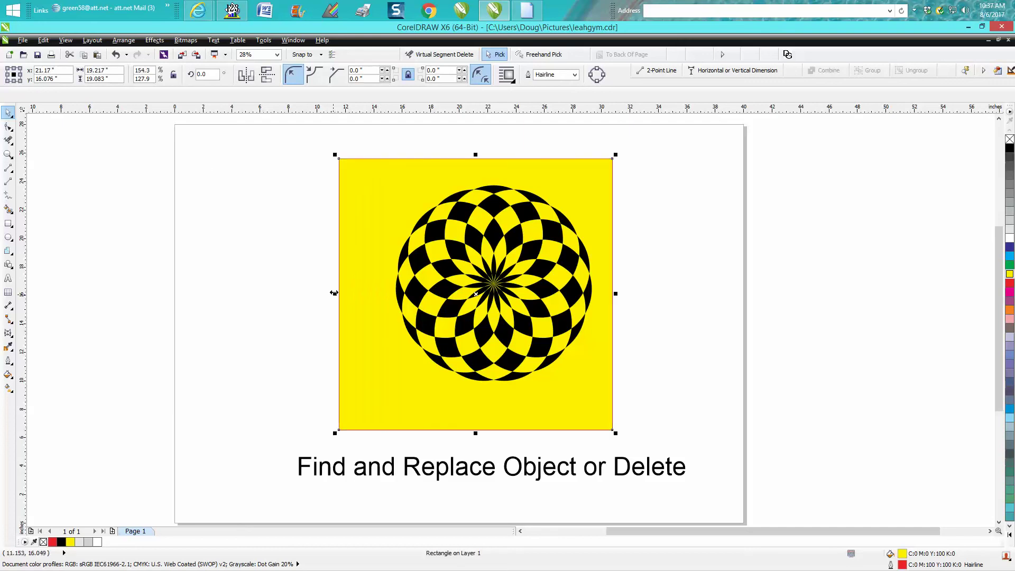
left_click_drag(619, 294, 667, 295)
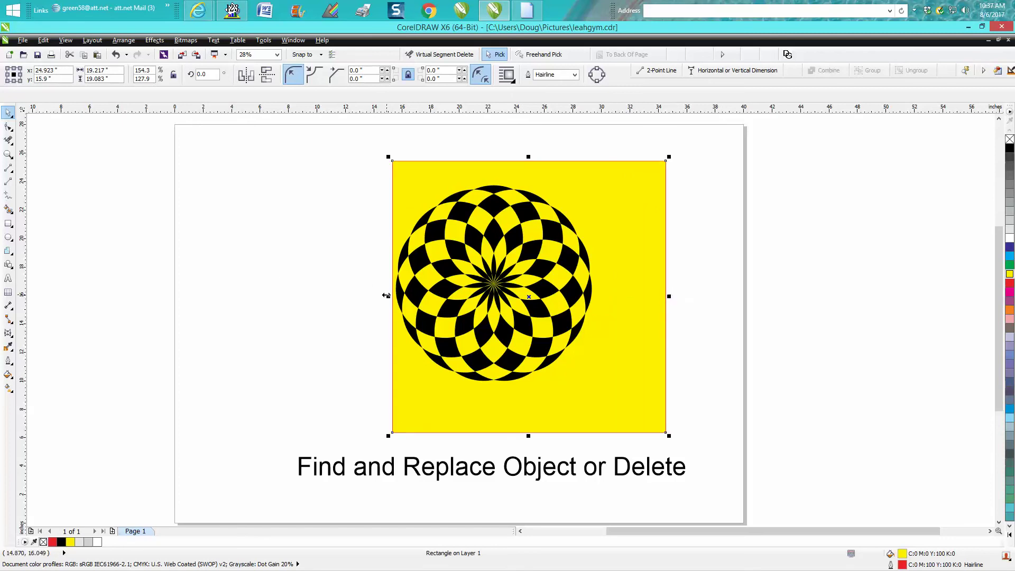
left_click_drag(387, 296, 343, 298)
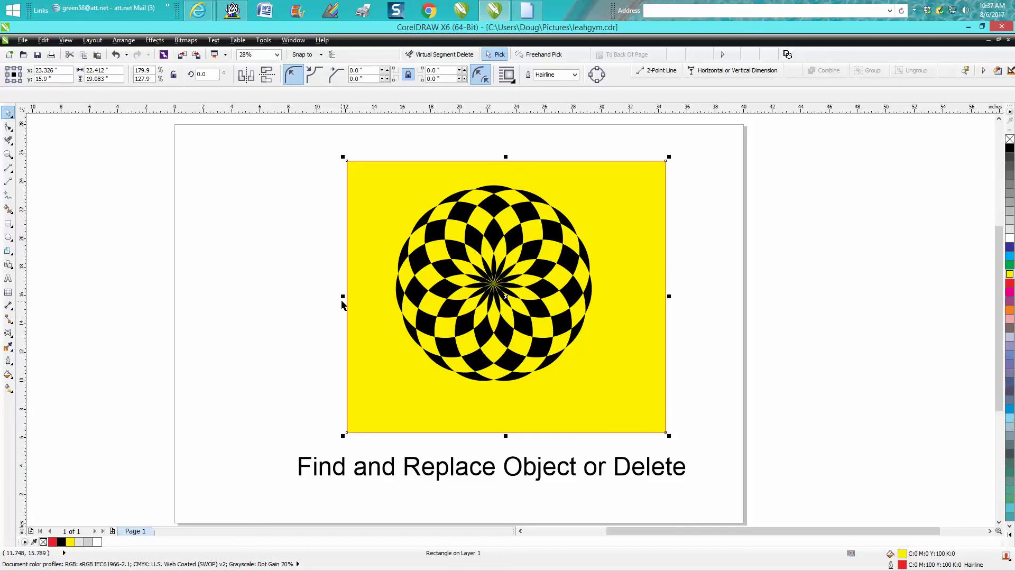